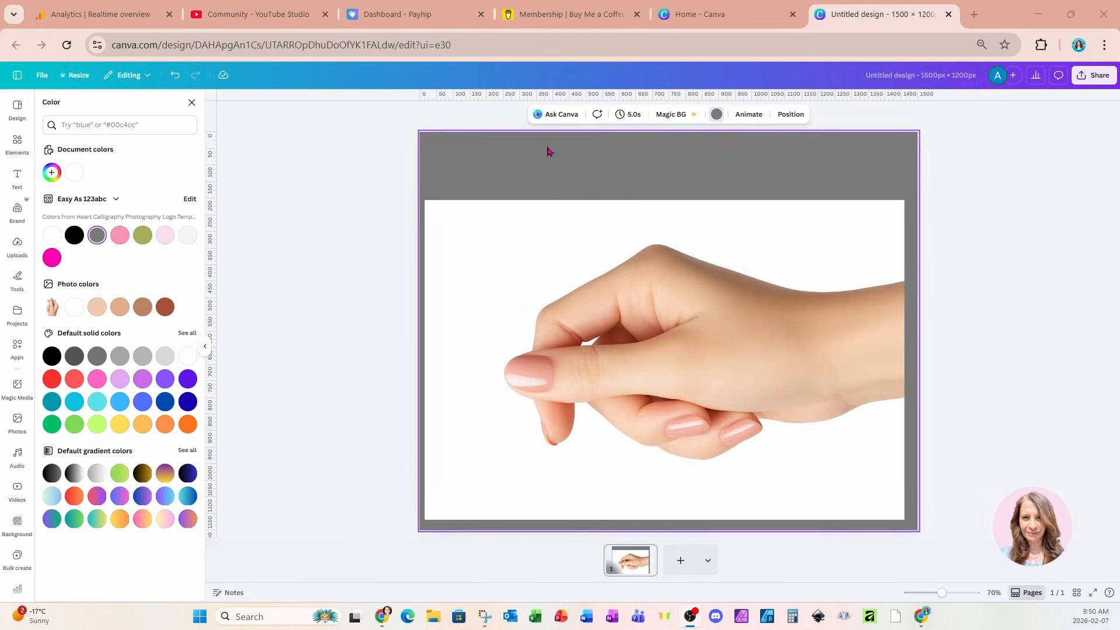
Remove the background from the hand photo and clear the gray page background.
click(713, 365)
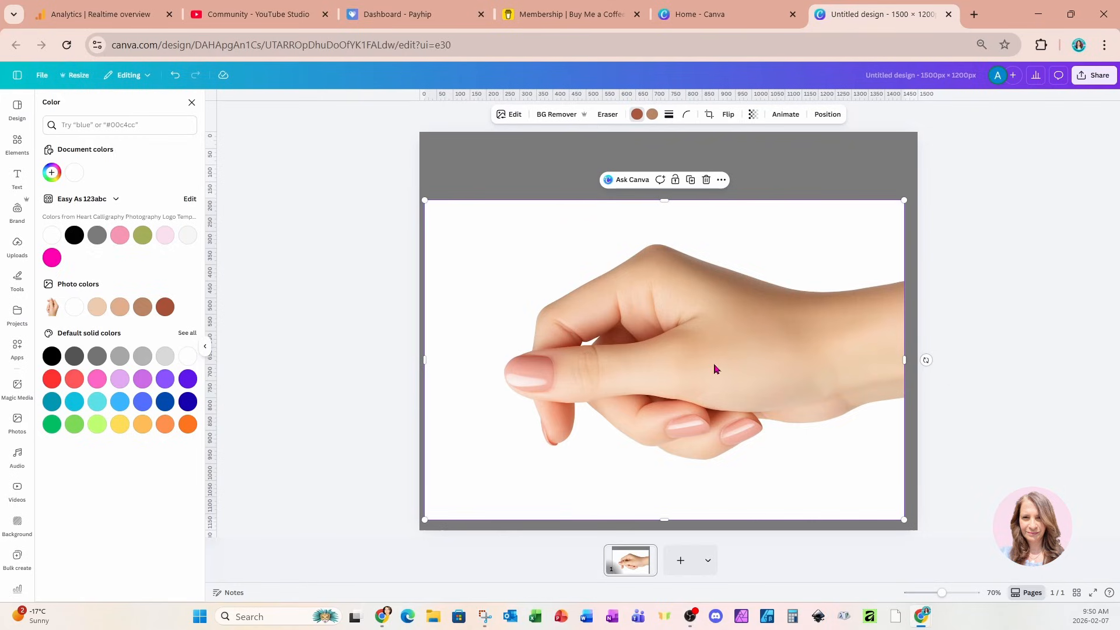
click(563, 115)
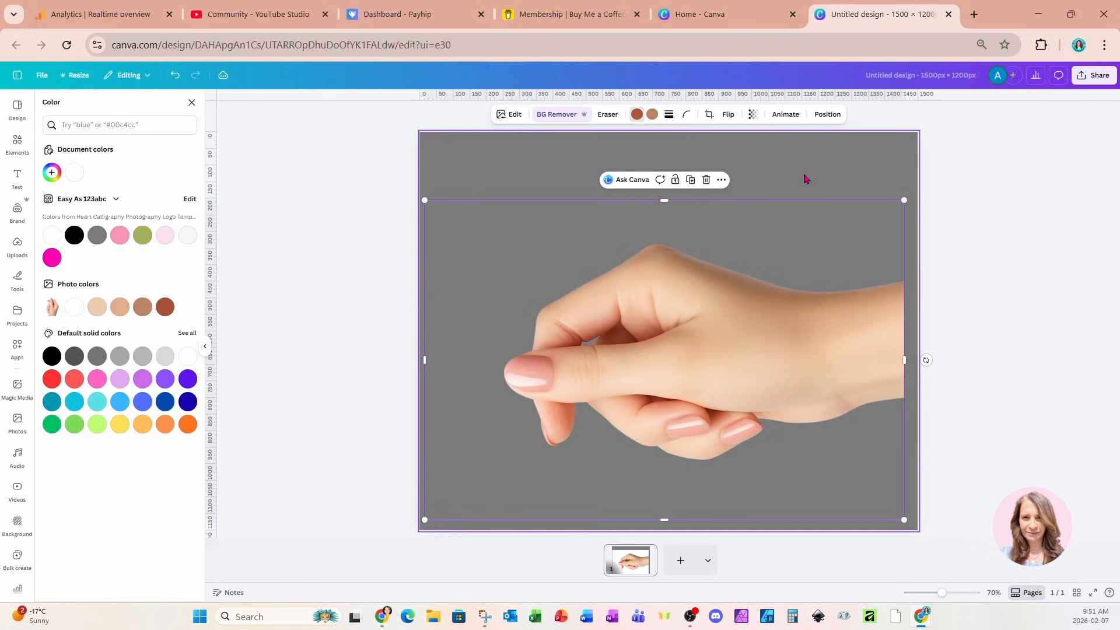
click(825, 169)
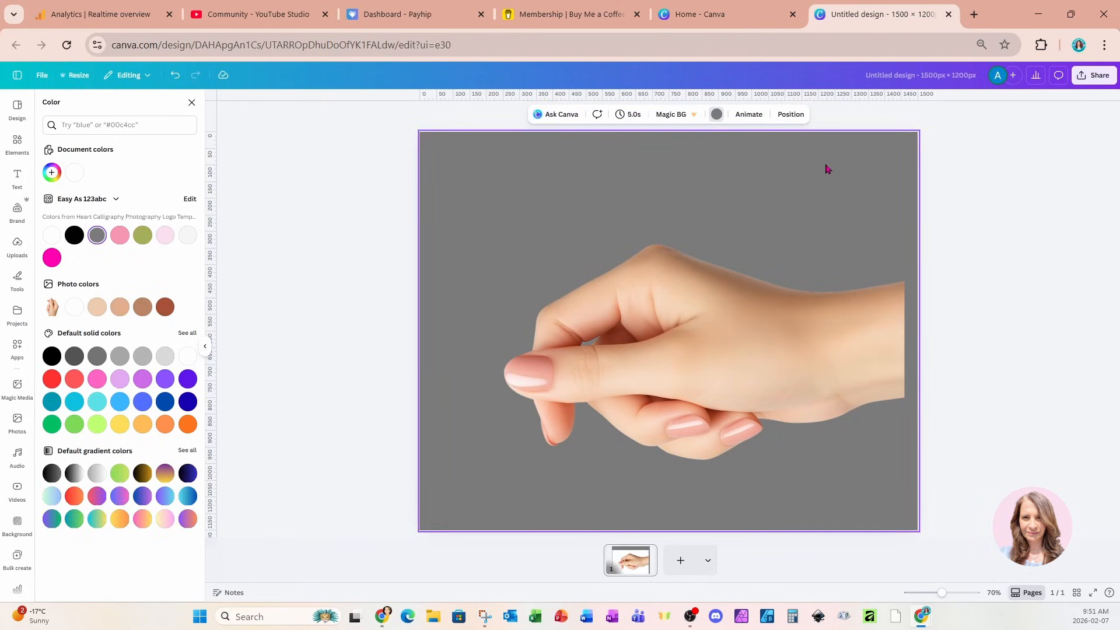
key(Delete)
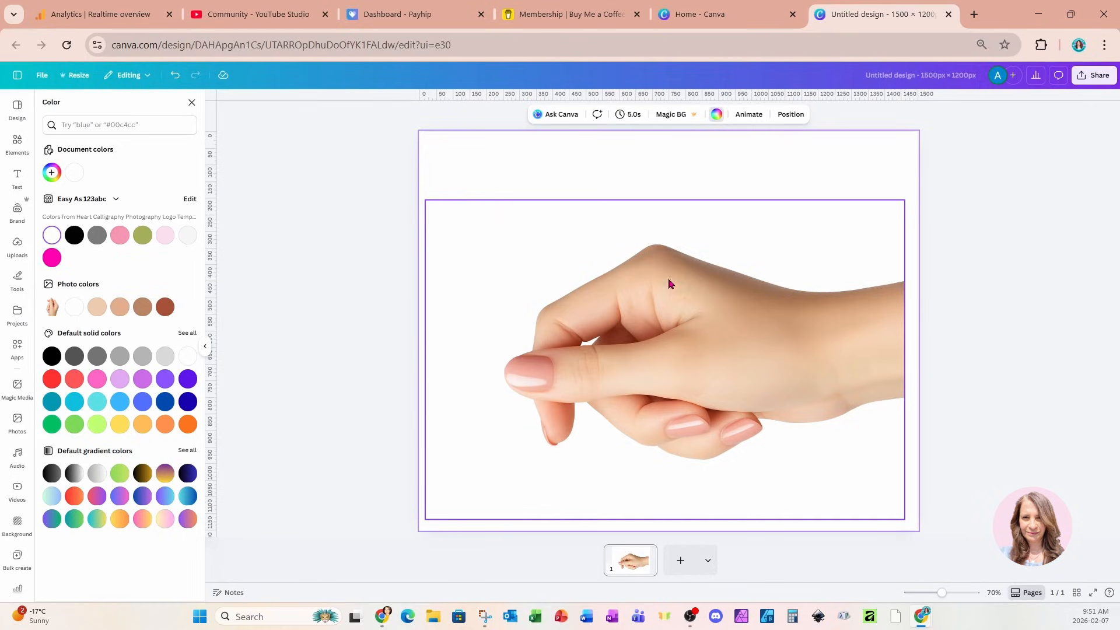
Duplicate the hand cutout.
click(667, 302)
click(691, 180)
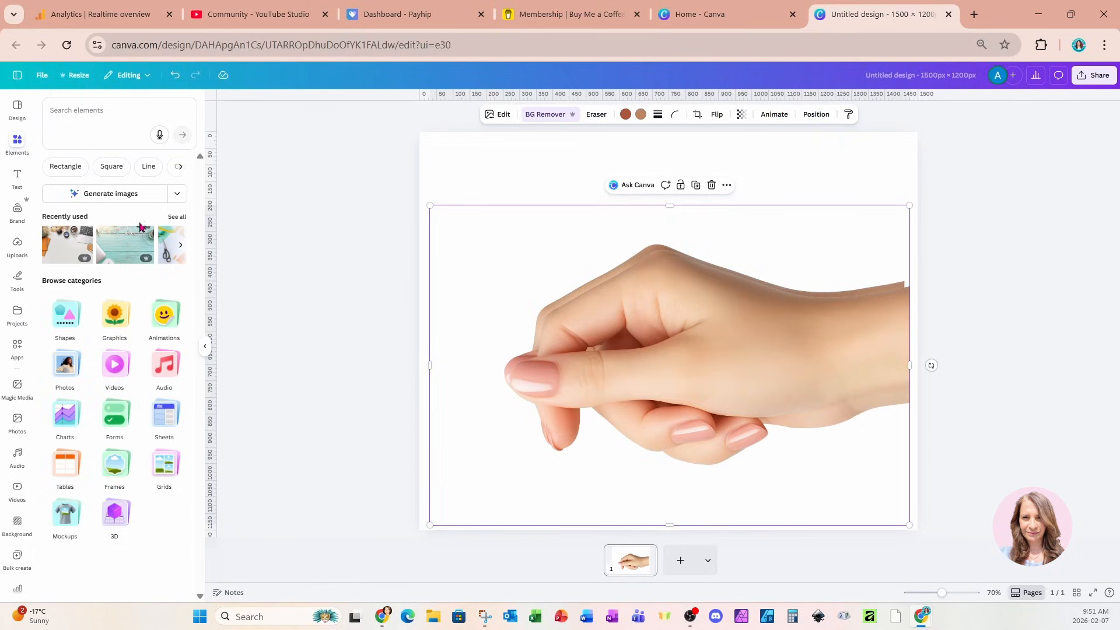
Place the recently used smiling apple graphic over the fingertips, about 503 px wide and rotated to -45°.
click(179, 217)
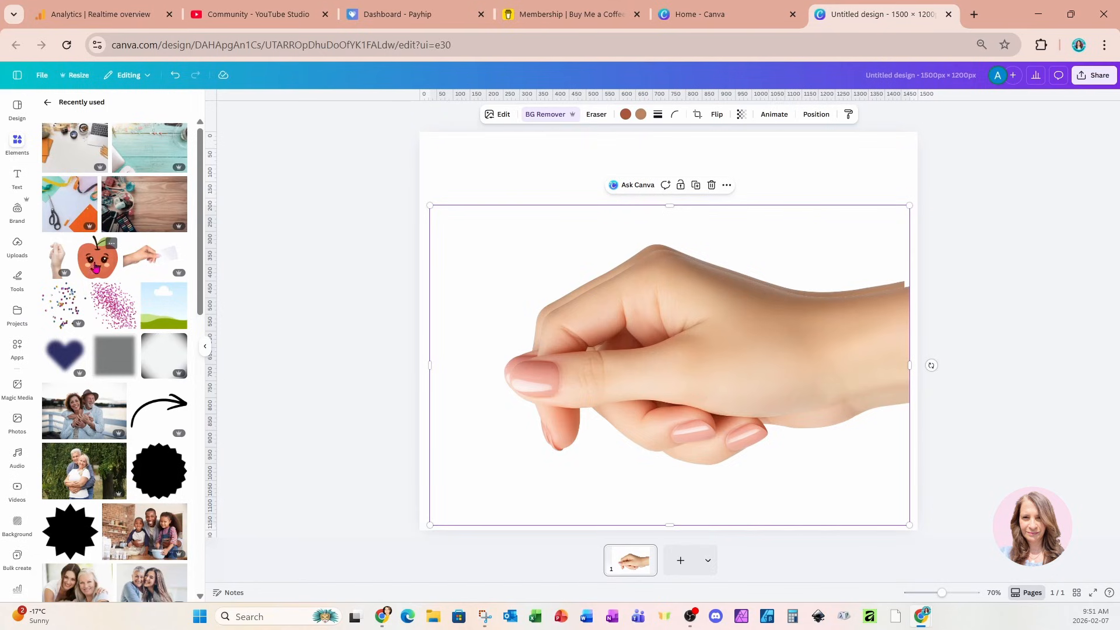
click(96, 266)
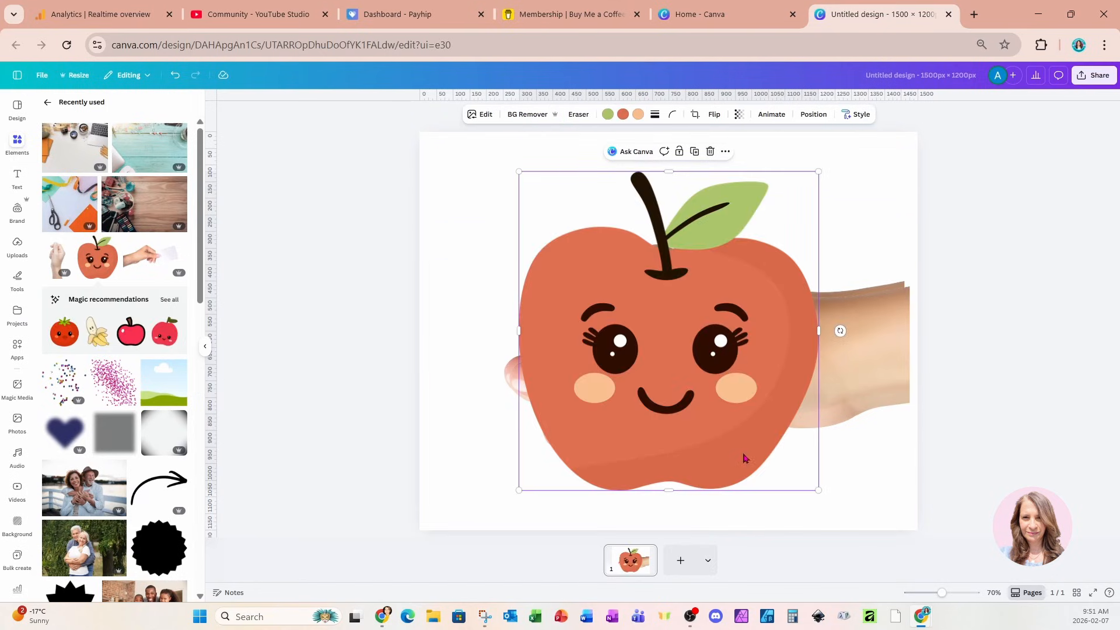
drag(819, 172, 685, 313)
drag(623, 388, 587, 308)
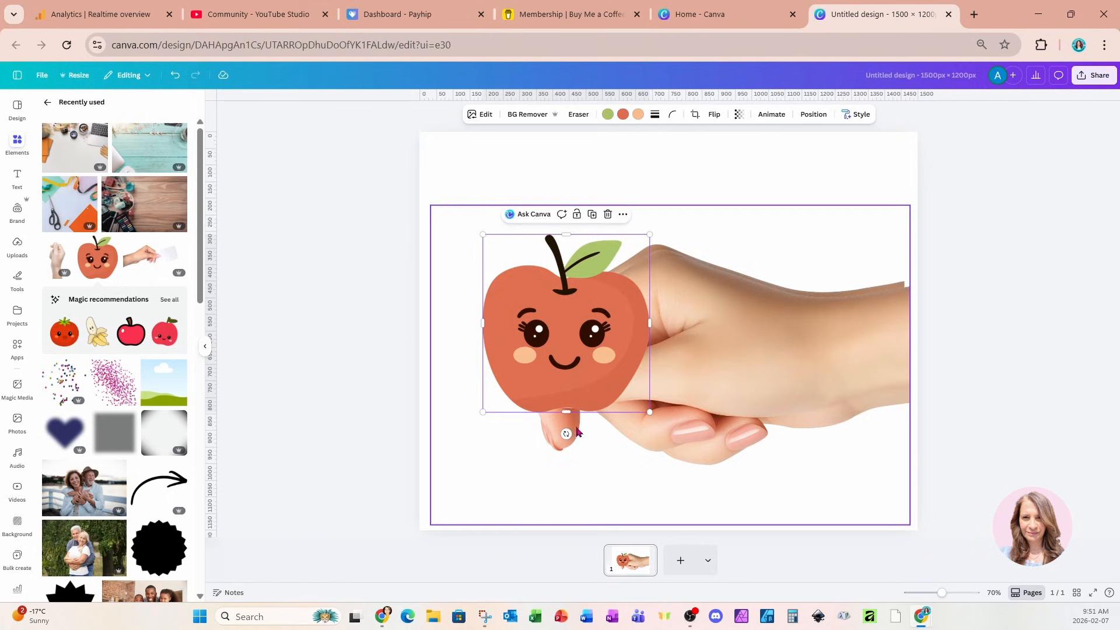
drag(565, 433, 643, 392)
drag(576, 354, 513, 344)
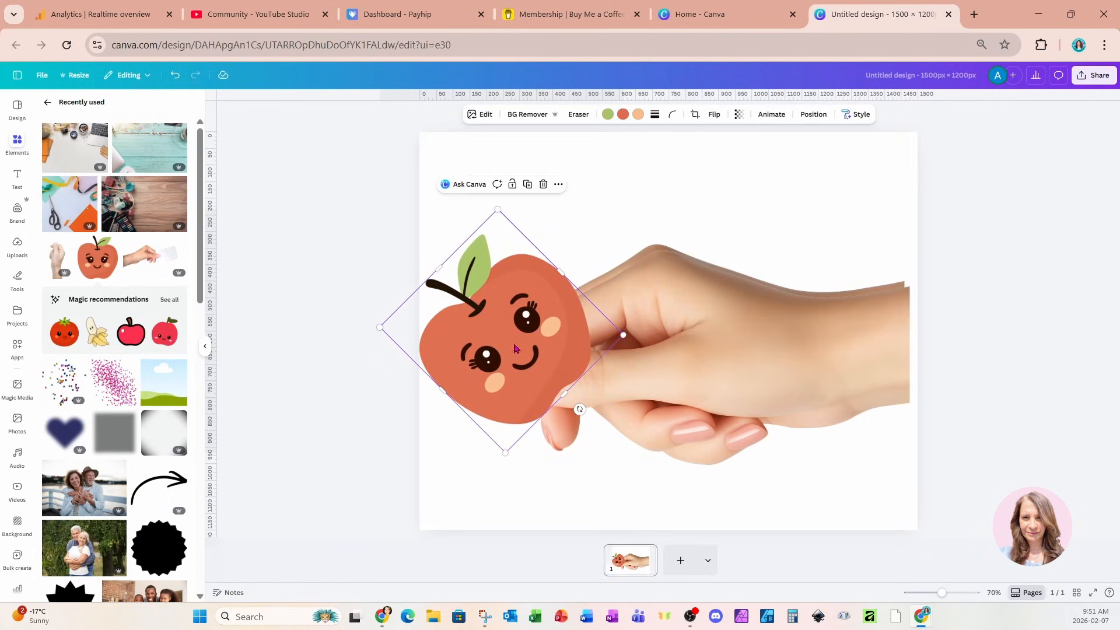
Reorder the layers so the apple sits between the two hand copies.
click(813, 114)
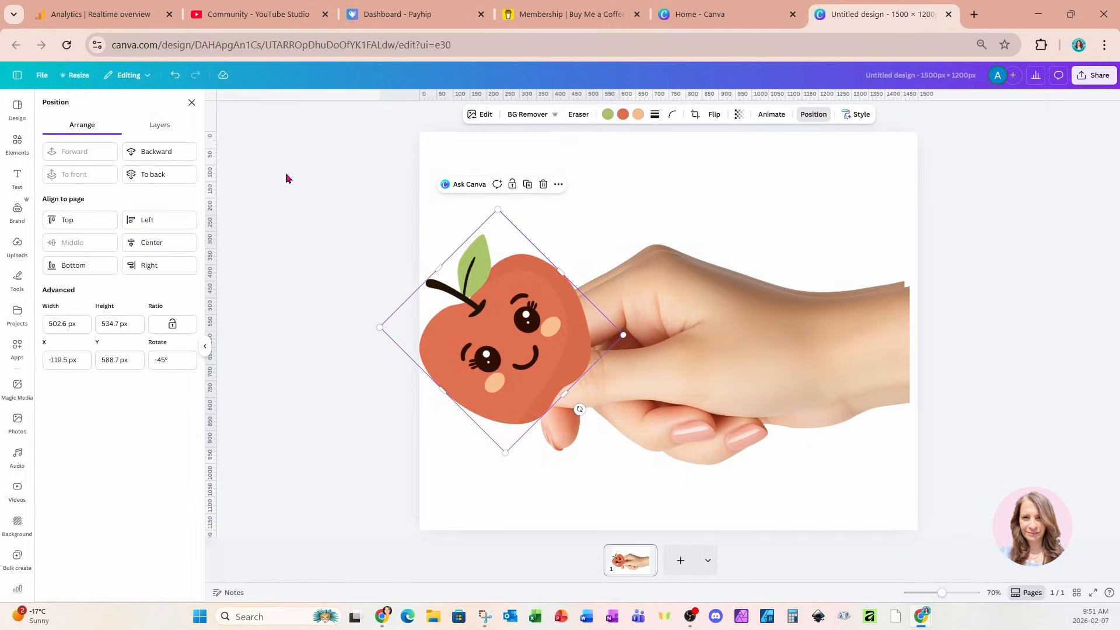
click(167, 130)
drag(150, 182, 148, 227)
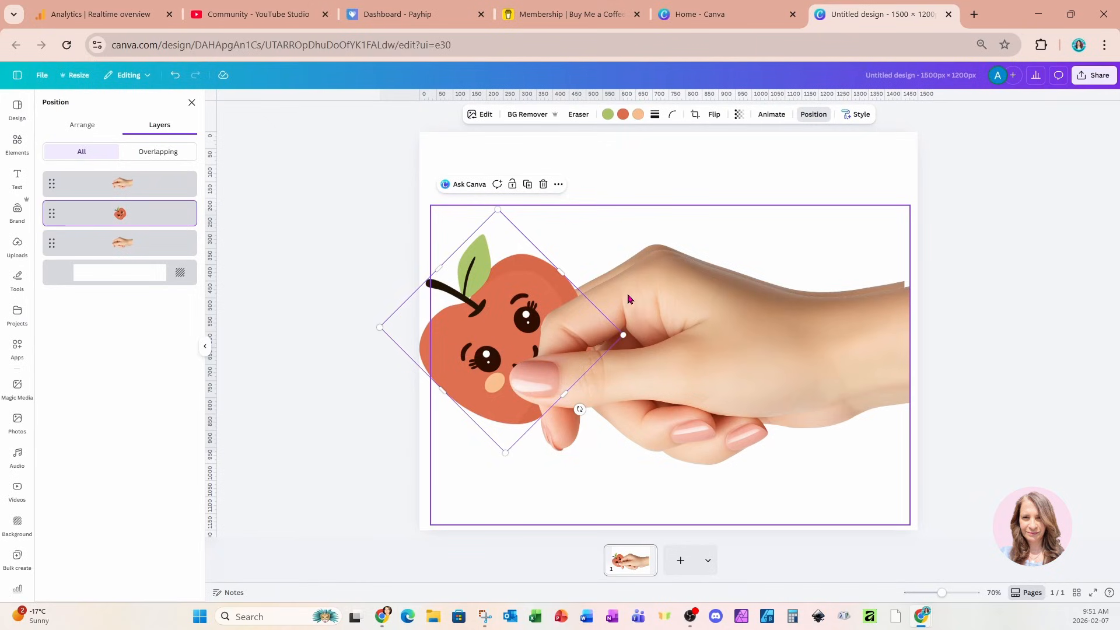
Erase the fingers around the thumb on the top hand copy with the Pixel Eraser at size 20.
click(624, 334)
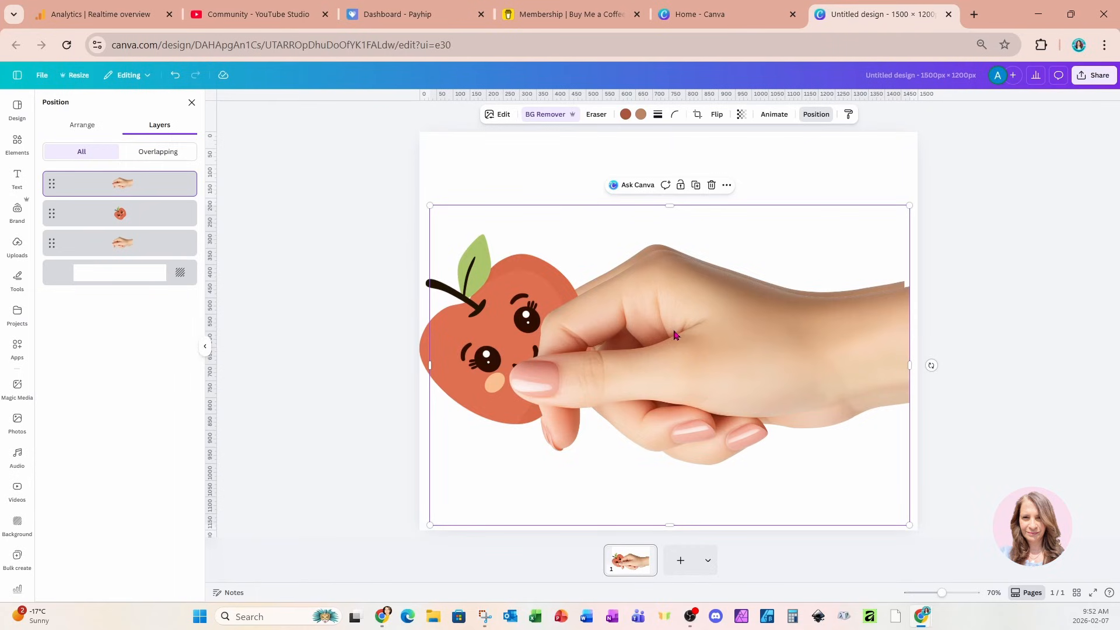
click(521, 116)
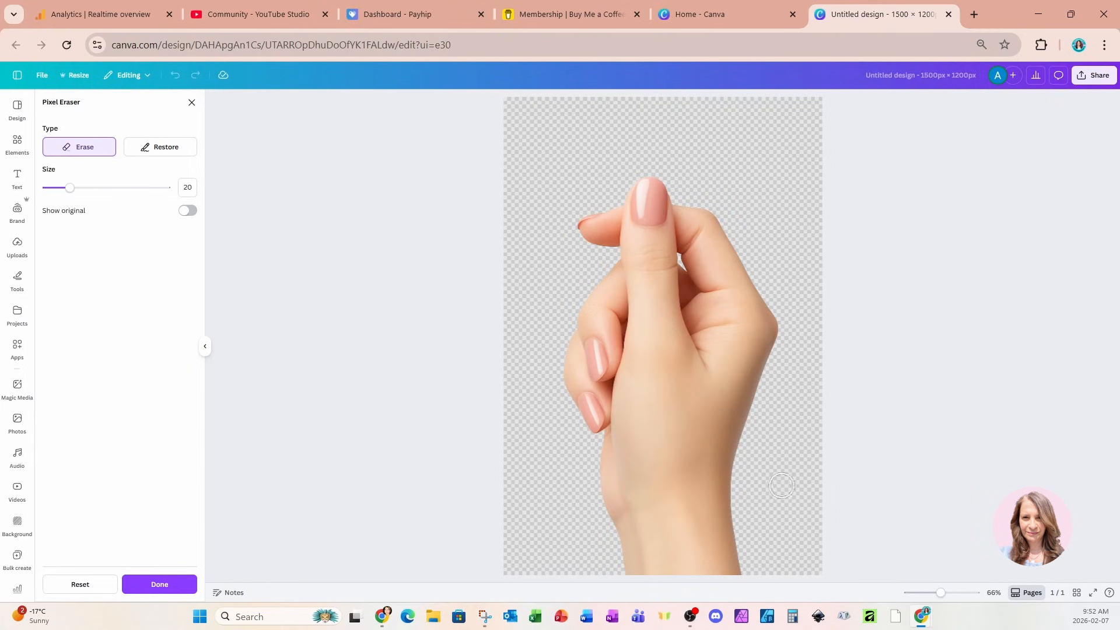
drag(941, 593, 945, 593)
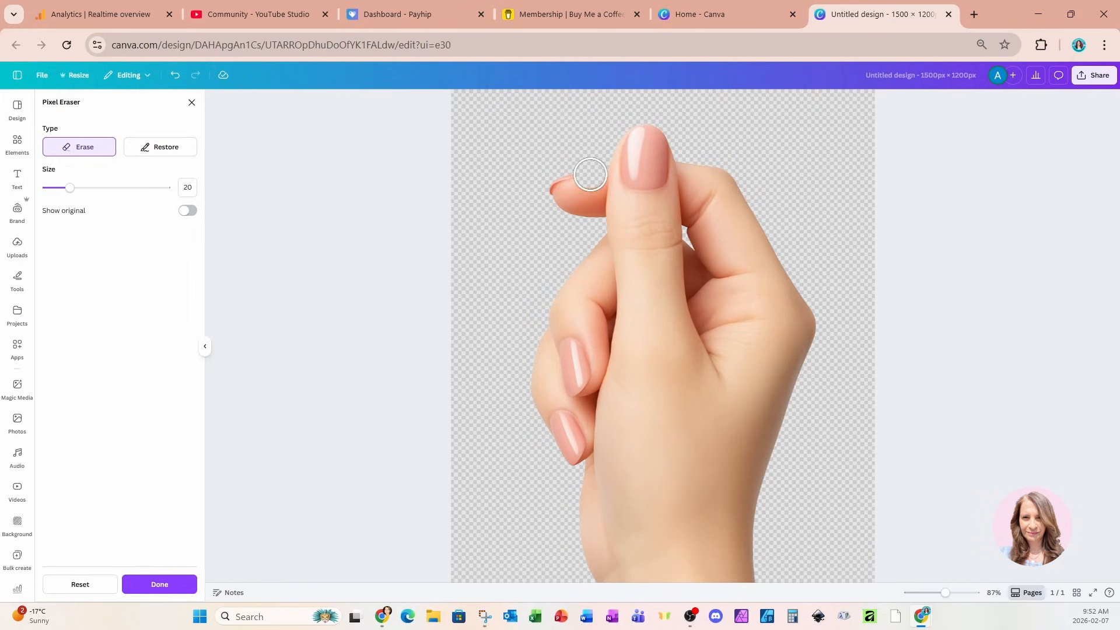
mouse_move(590, 183)
mouse_down()
mouse_move(589, 215)
mouse_move(594, 201)
mouse_move(581, 196)
mouse_move(563, 192)
mouse_move(563, 205)
mouse_up()
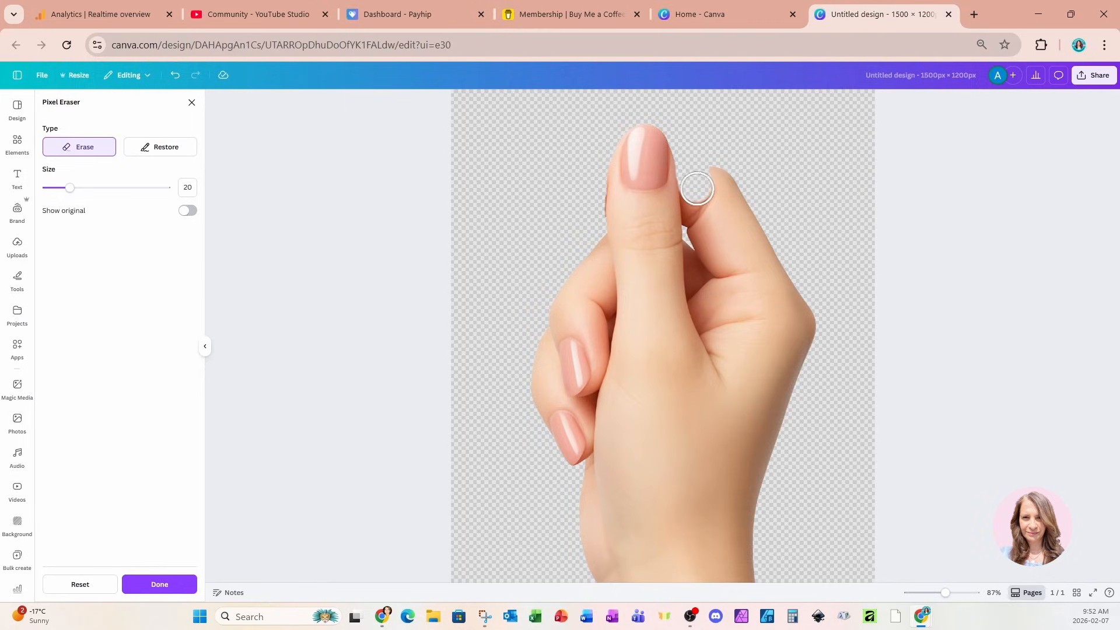
mouse_move(695, 193)
mouse_down()
mouse_move(698, 220)
mouse_move(717, 178)
mouse_move(730, 198)
mouse_move(702, 231)
mouse_move(701, 296)
mouse_move(753, 206)
mouse_move(738, 289)
mouse_move(757, 252)
mouse_move(756, 297)
mouse_move(792, 290)
mouse_up()
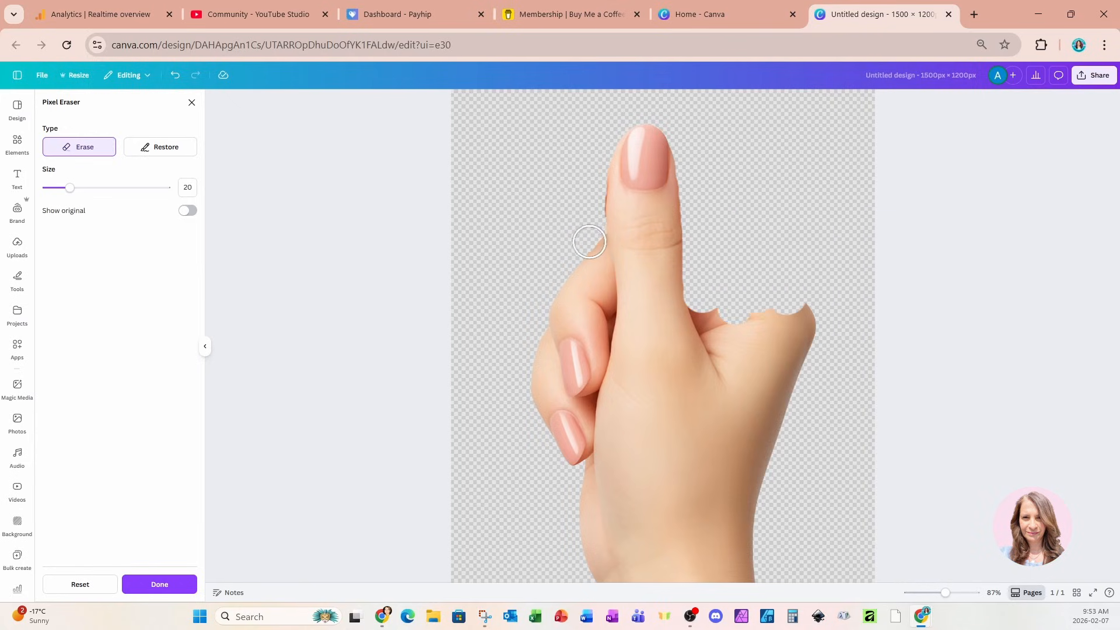
mouse_move(595, 274)
mouse_down()
mouse_move(599, 311)
mouse_move(598, 276)
mouse_up()
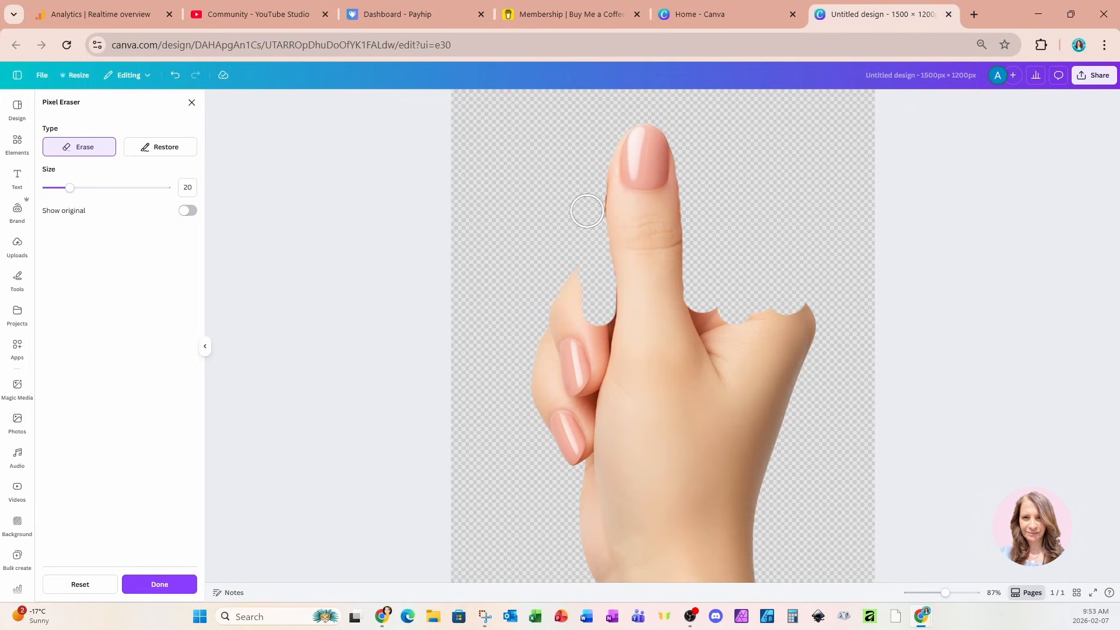
mouse_move(587, 210)
mouse_down()
mouse_move(578, 310)
mouse_move(545, 308)
mouse_up()
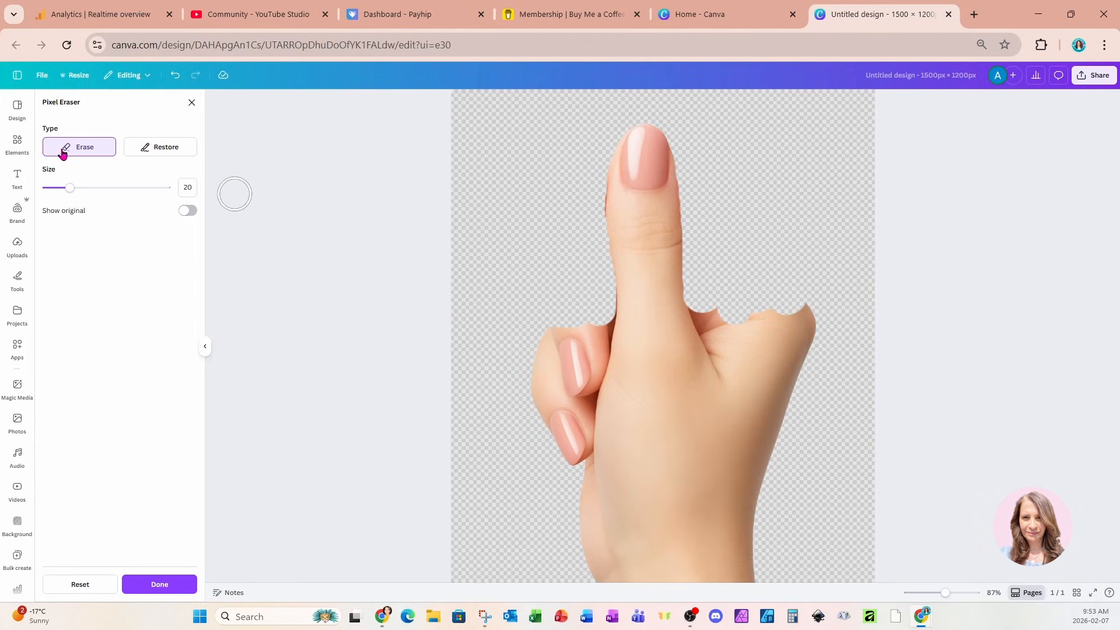
Set the eraser size to 43 and erase the rest of the hand copy, keeping only the thumb.
drag(71, 188, 97, 187)
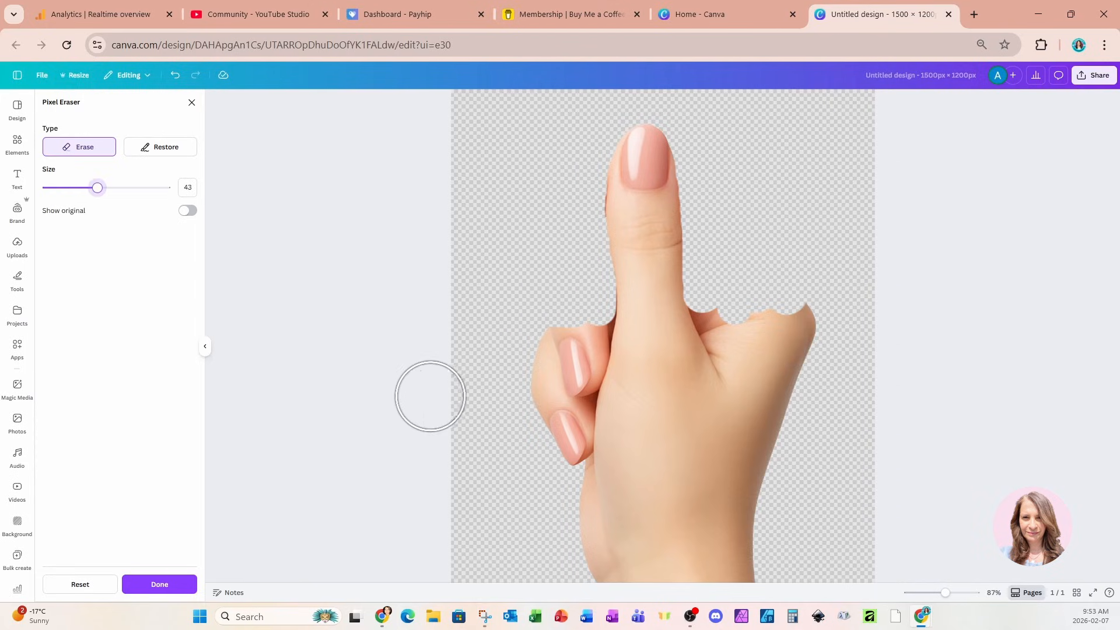
mouse_move(492, 362)
mouse_down()
mouse_move(576, 322)
mouse_move(580, 307)
mouse_move(584, 363)
mouse_move(732, 383)
mouse_move(788, 333)
mouse_move(789, 312)
mouse_move(757, 370)
mouse_move(726, 307)
mouse_move(773, 404)
mouse_move(544, 406)
mouse_move(556, 423)
mouse_move(618, 452)
mouse_move(767, 480)
mouse_move(684, 482)
mouse_move(587, 504)
mouse_move(608, 520)
mouse_move(732, 538)
mouse_move(590, 561)
mouse_move(796, 562)
mouse_up()
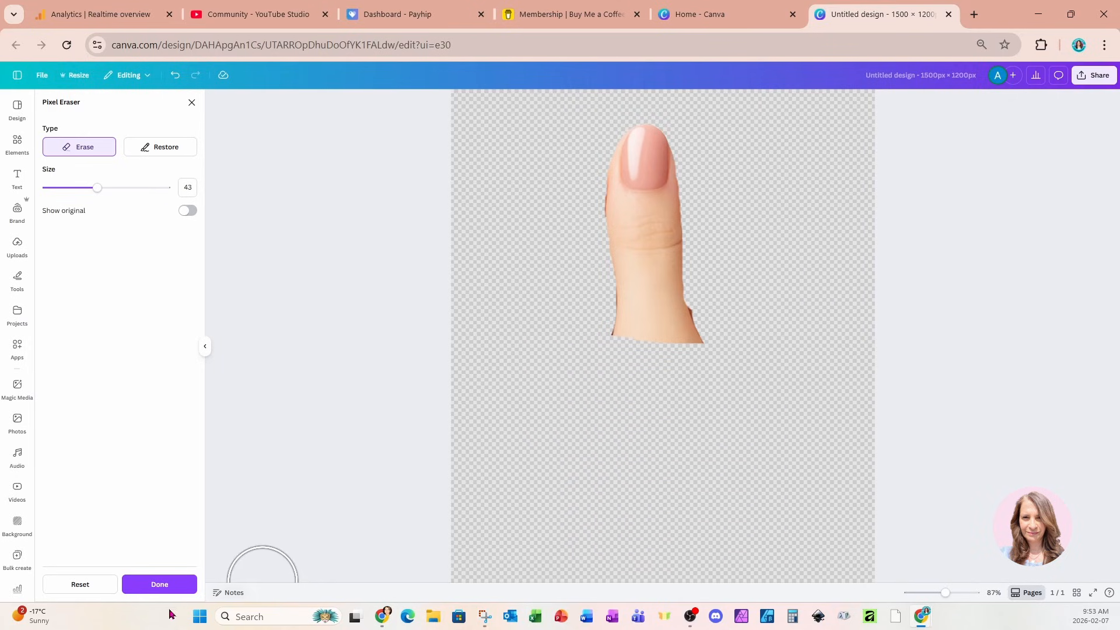
click(163, 590)
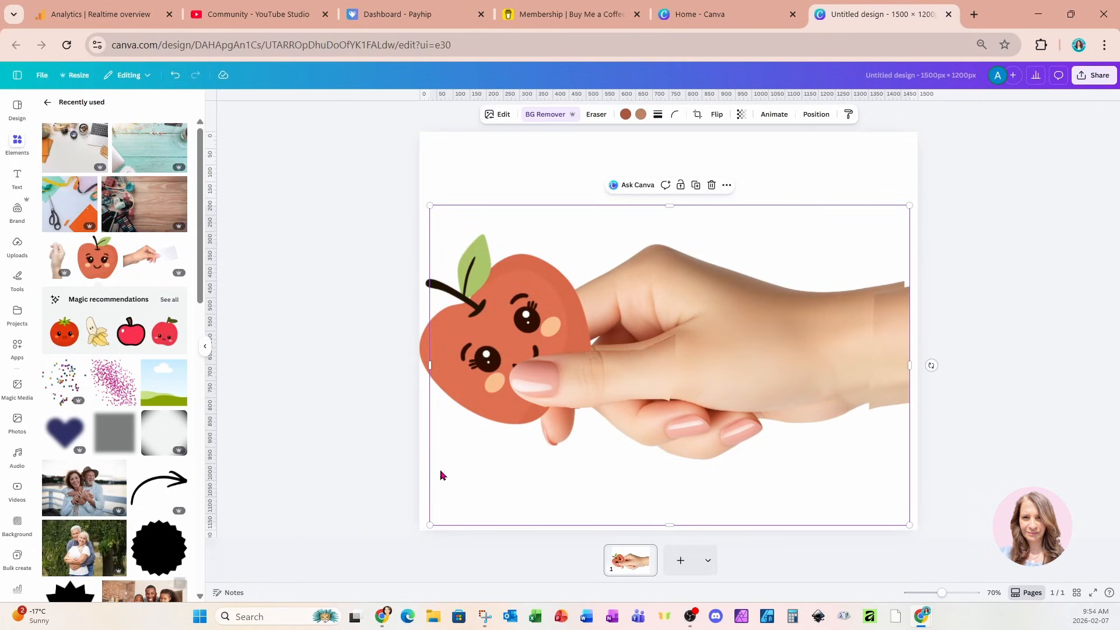
Align the thumb cutout with the hand beneath, and rotate all pieces clockwise together with the wrist running off the page's lower-right corner.
mouse_move(819, 383)
mouse_down()
mouse_move(823, 367)
mouse_move(836, 368)
mouse_move(816, 377)
mouse_up()
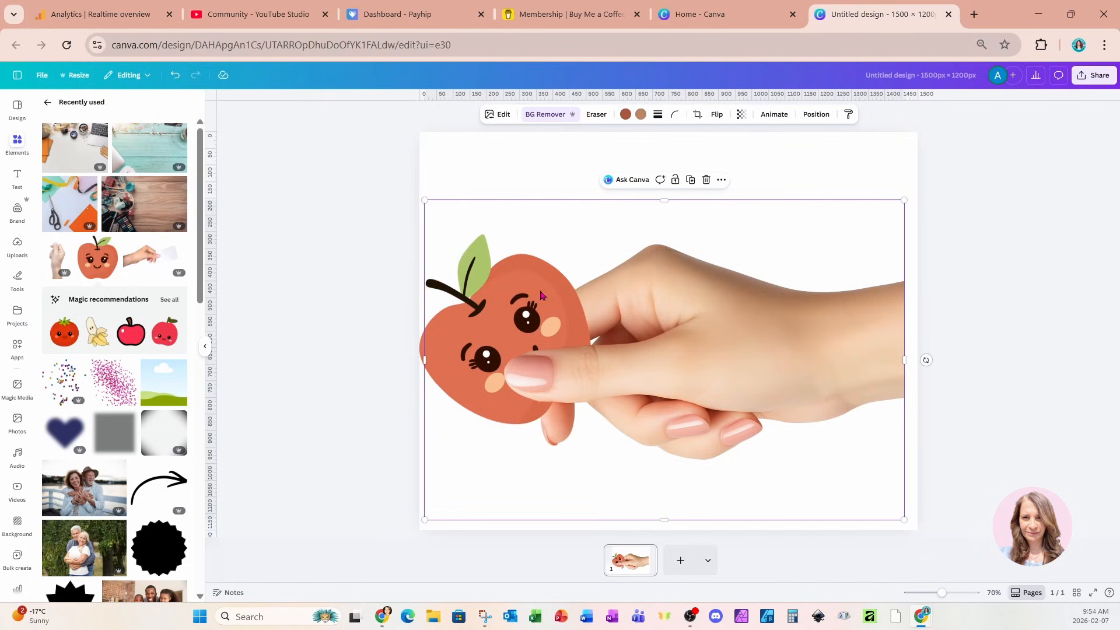
drag(349, 303, 1027, 390)
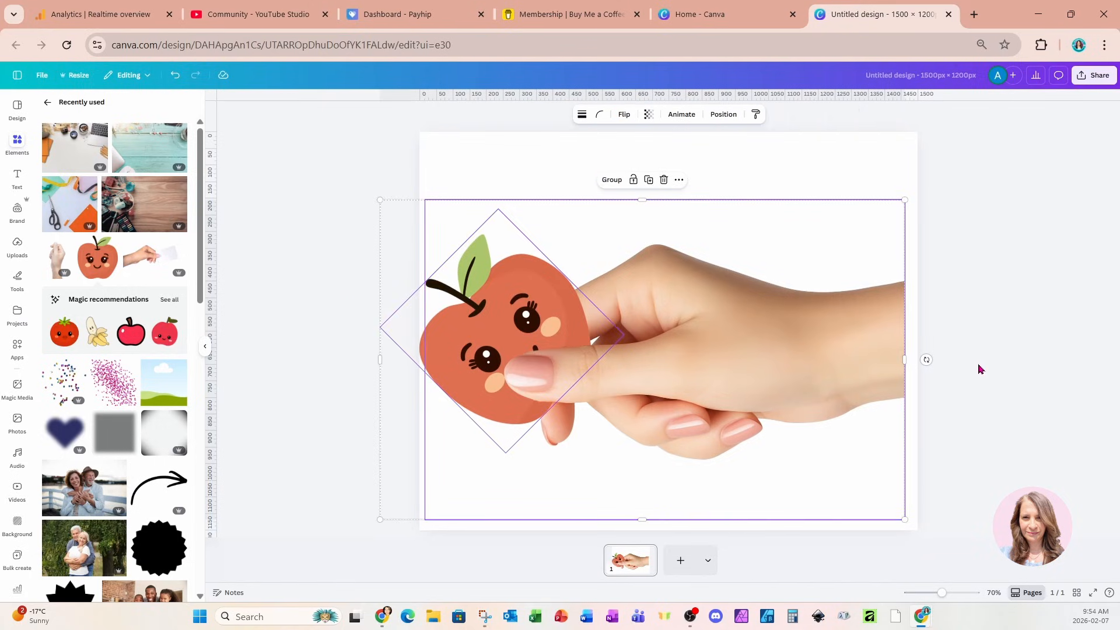
drag(926, 359, 911, 484)
drag(750, 347, 829, 382)
Add the turquoise wooden desk photo from the recently used elements and set it as the page background.
click(156, 147)
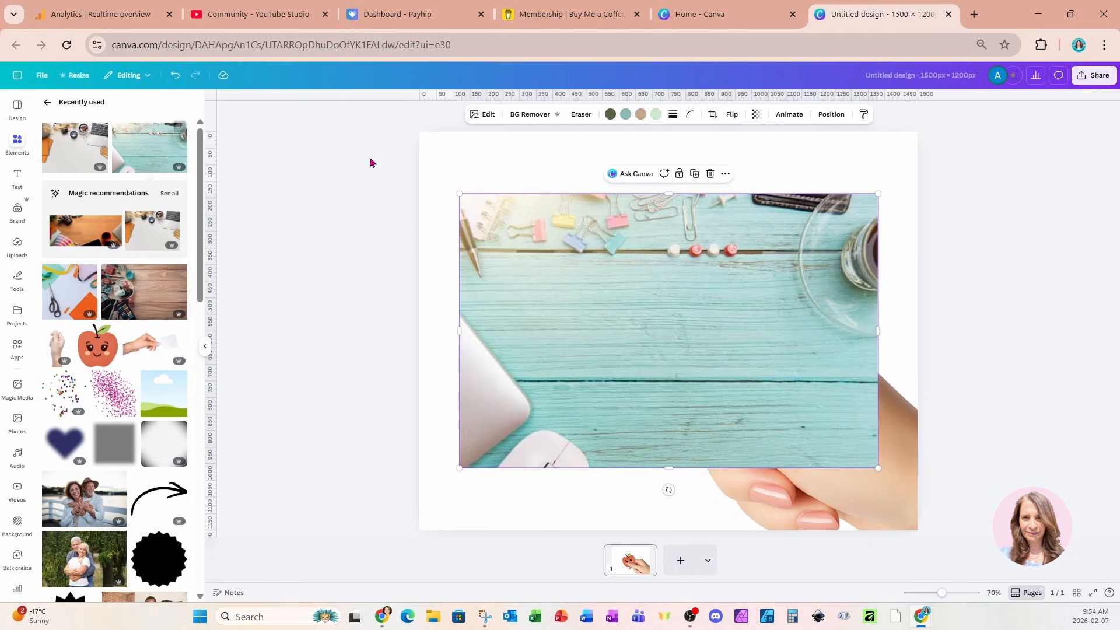
right_click(740, 232)
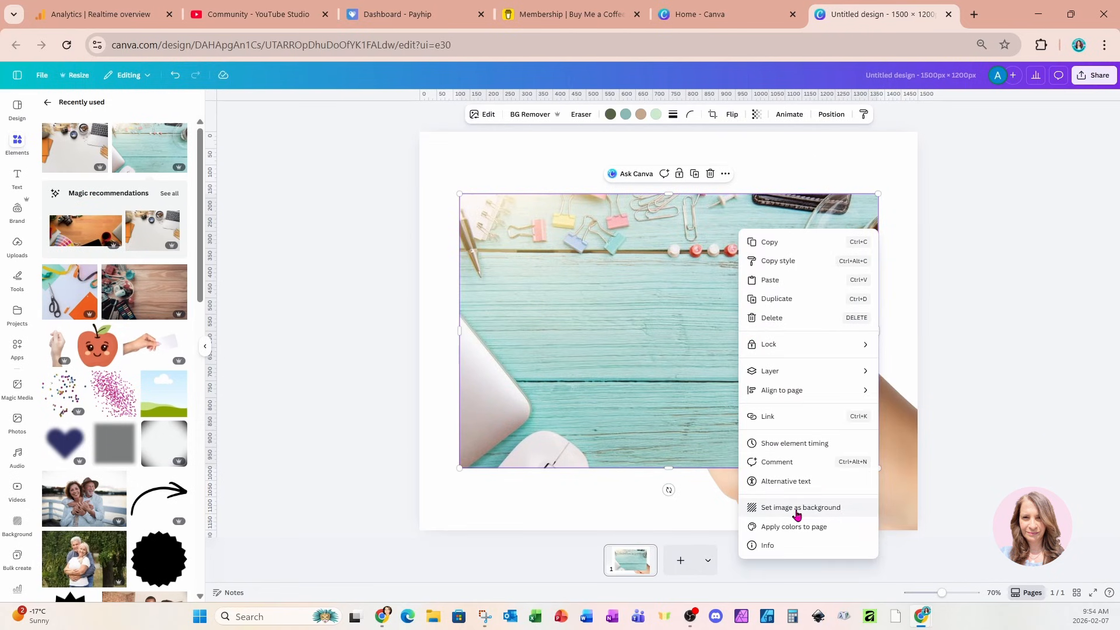
click(798, 508)
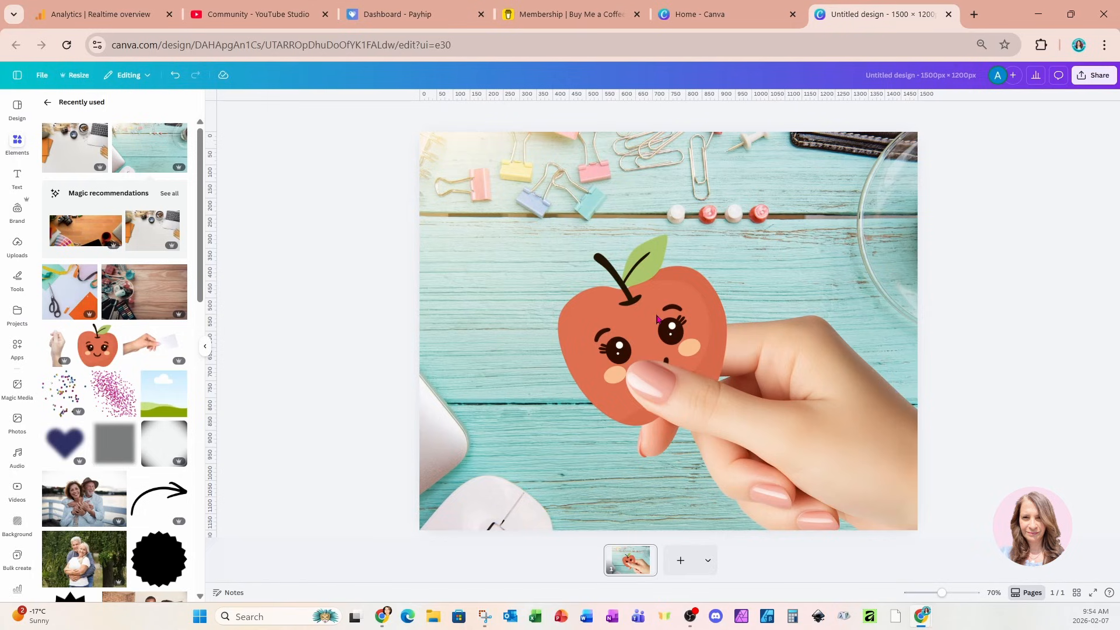
Select the apple layer and apply the Outline shadow effect to it.
click(643, 290)
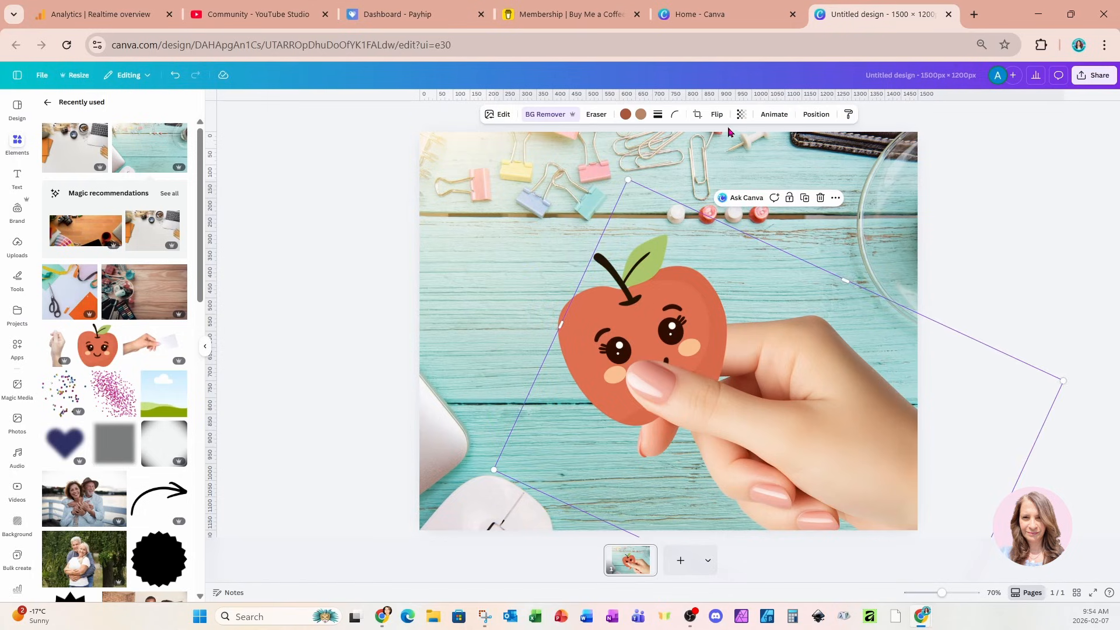
click(817, 115)
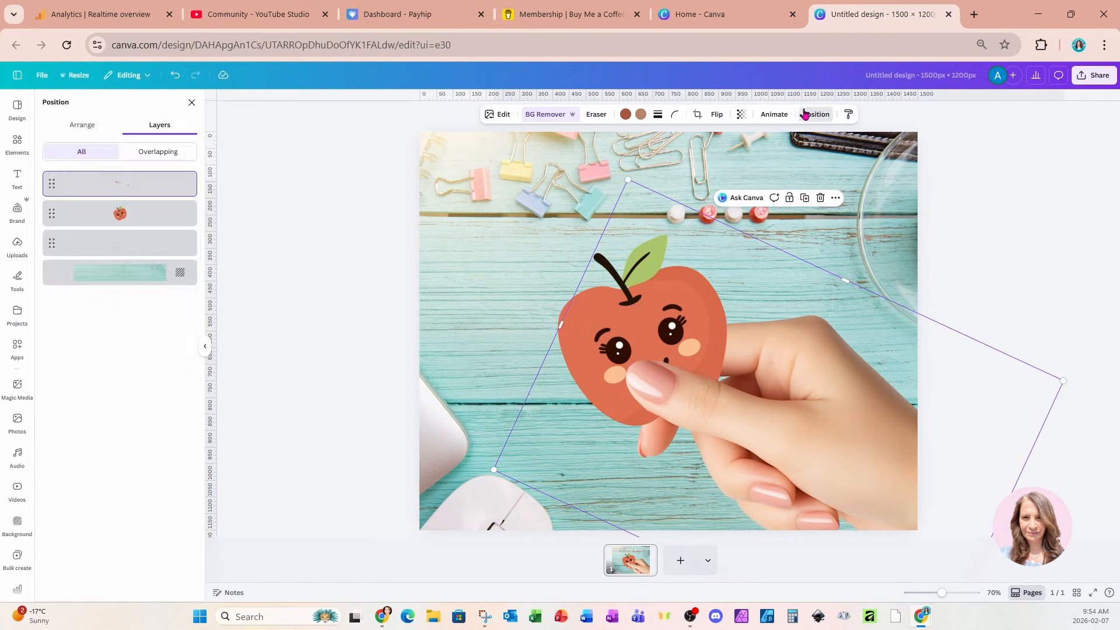
click(135, 212)
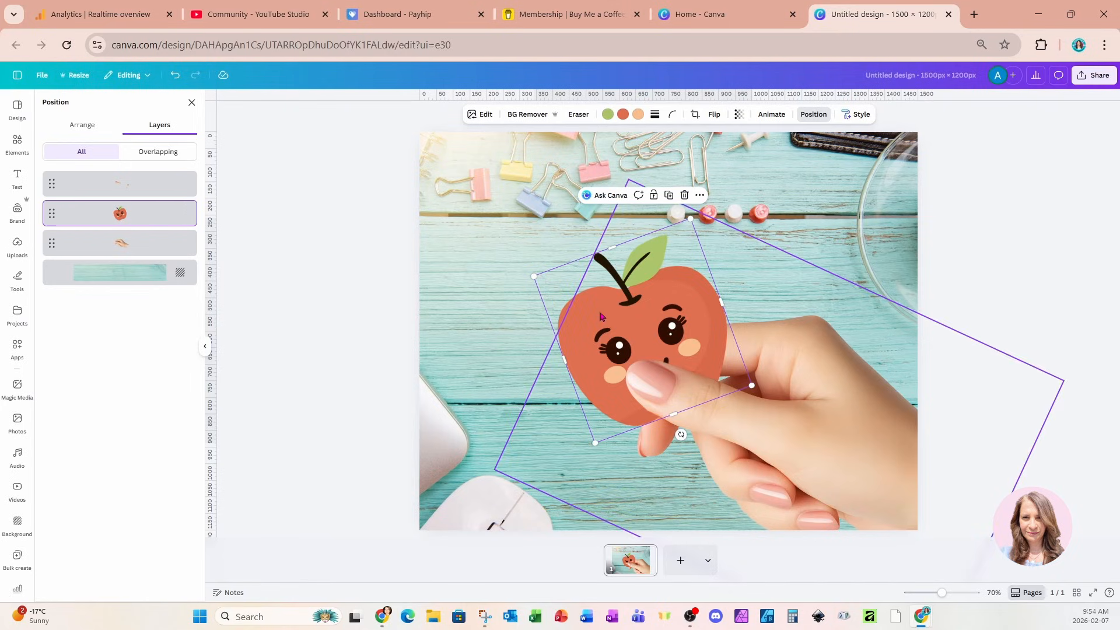
click(477, 114)
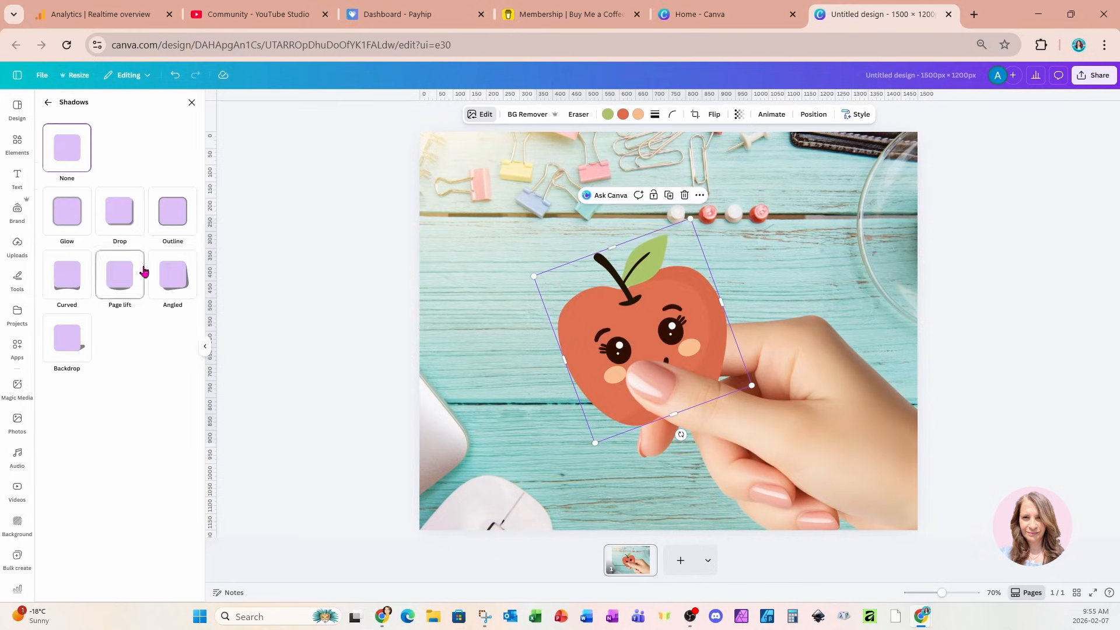
click(177, 219)
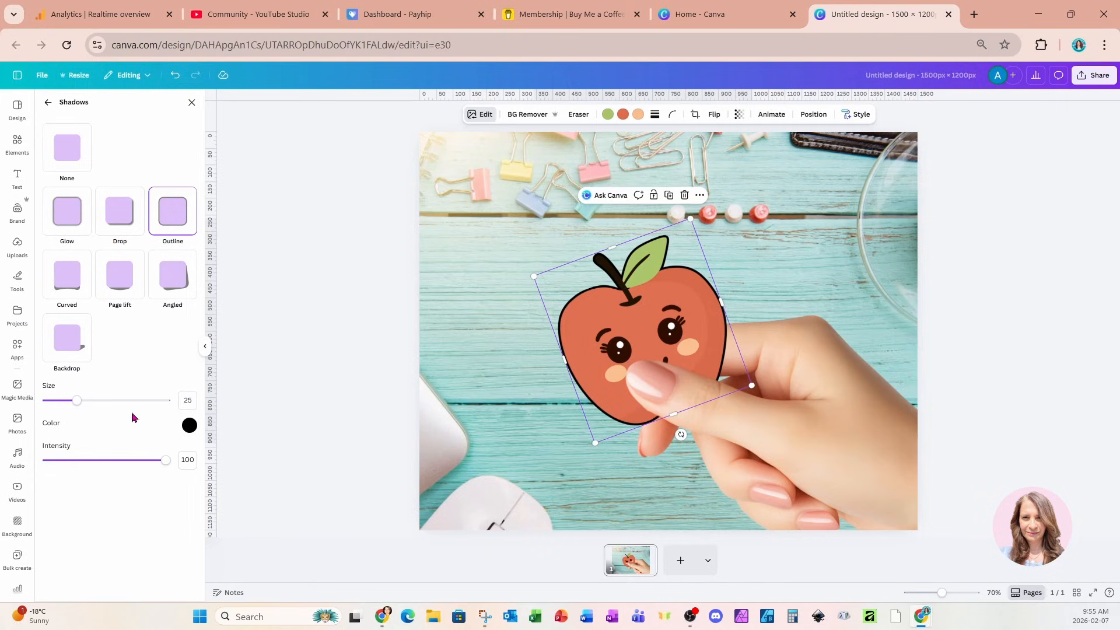
Set the apple's outline color to white (#FFFFFF) and its size to 72.
click(189, 425)
drag(193, 499, 157, 439)
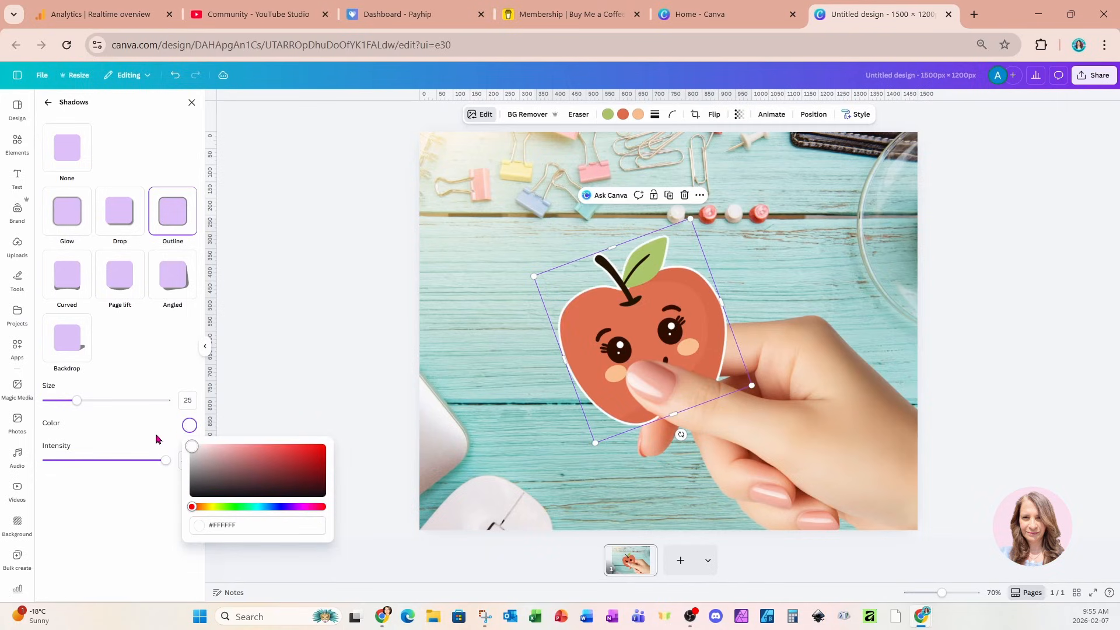
click(76, 401)
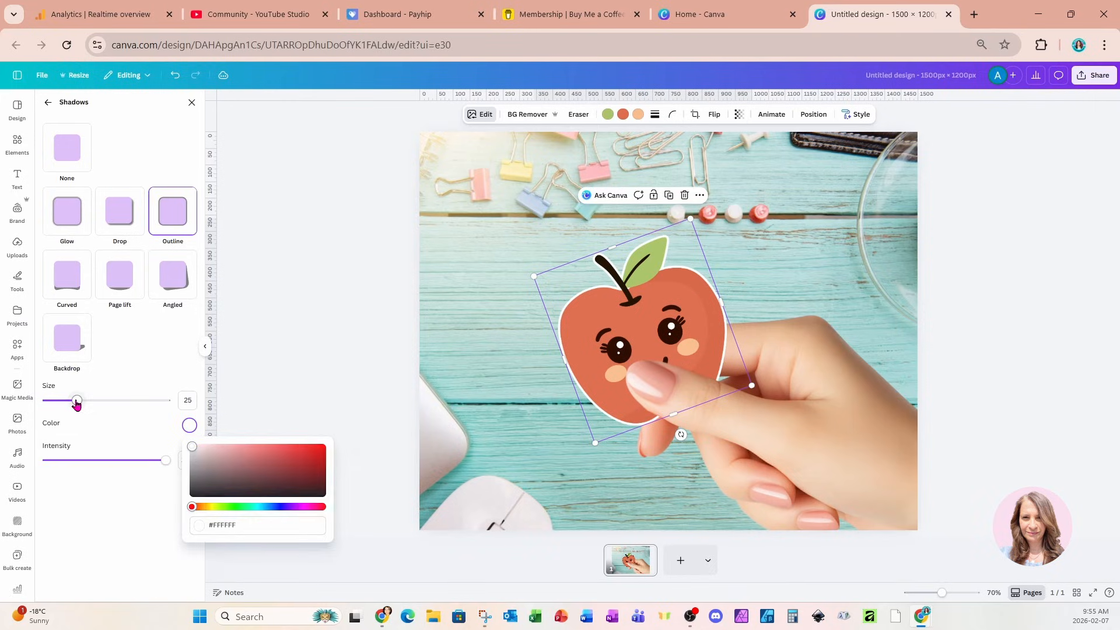
drag(77, 403, 134, 413)
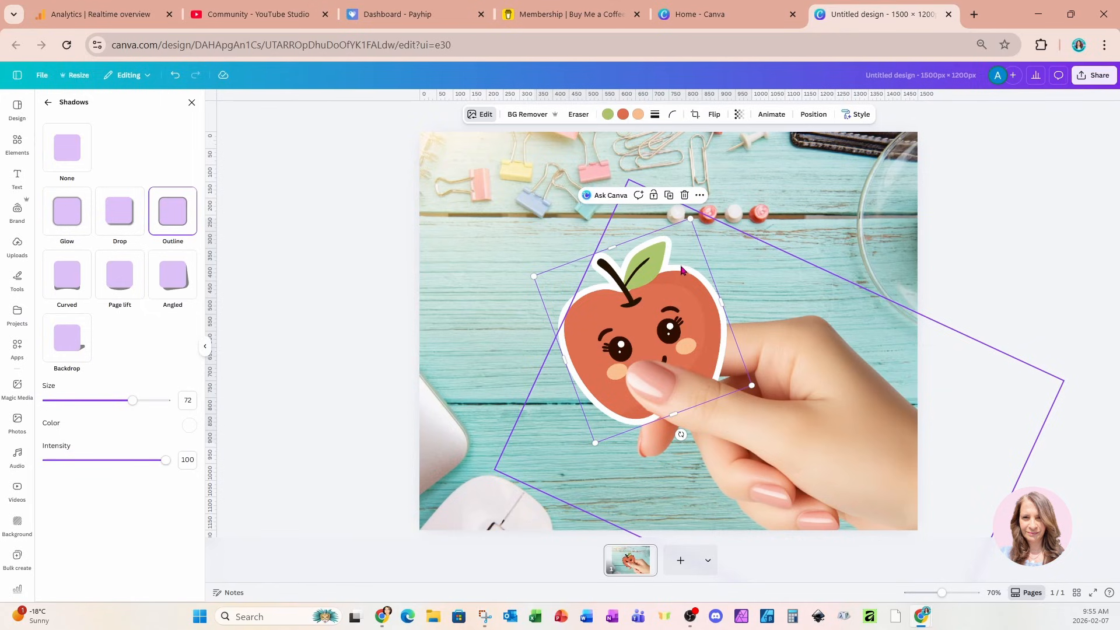
Move the apple up and away from the thumb to uncover its smile, and tilt it slightly more counterclockwise.
drag(683, 268, 658, 252)
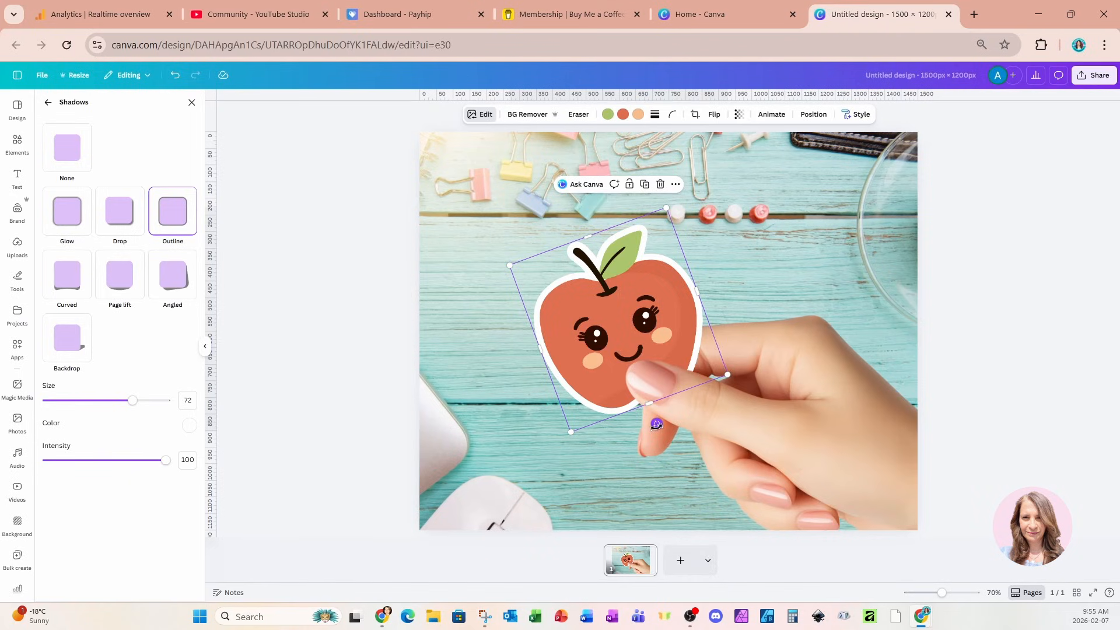
mouse_move(656, 424)
mouse_down()
mouse_move(623, 430)
mouse_move(676, 422)
mouse_move(671, 434)
mouse_up()
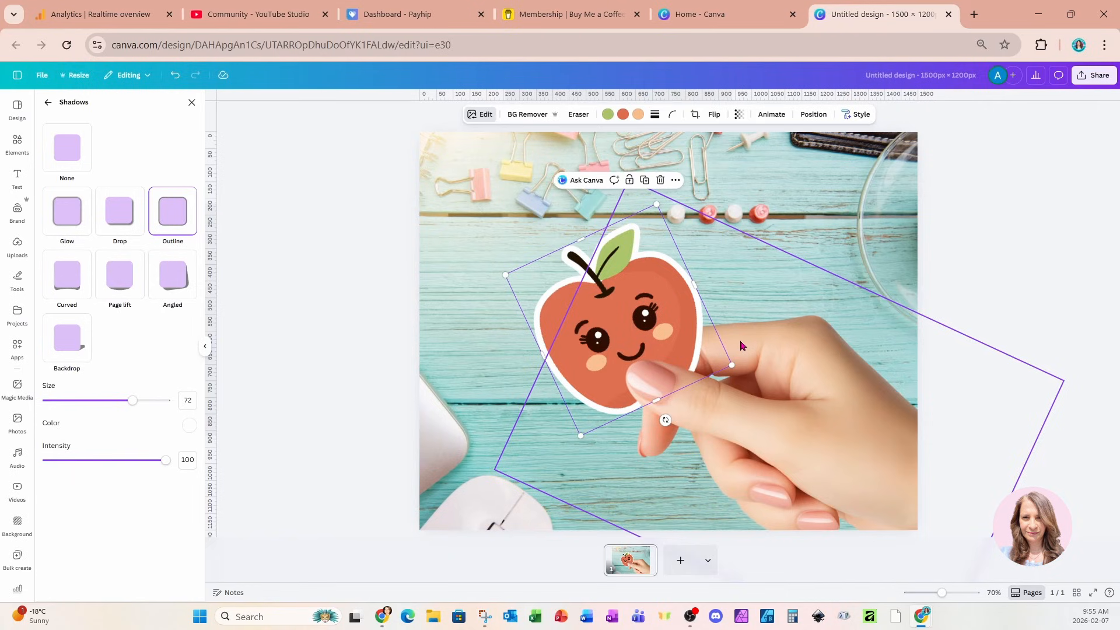
click(814, 115)
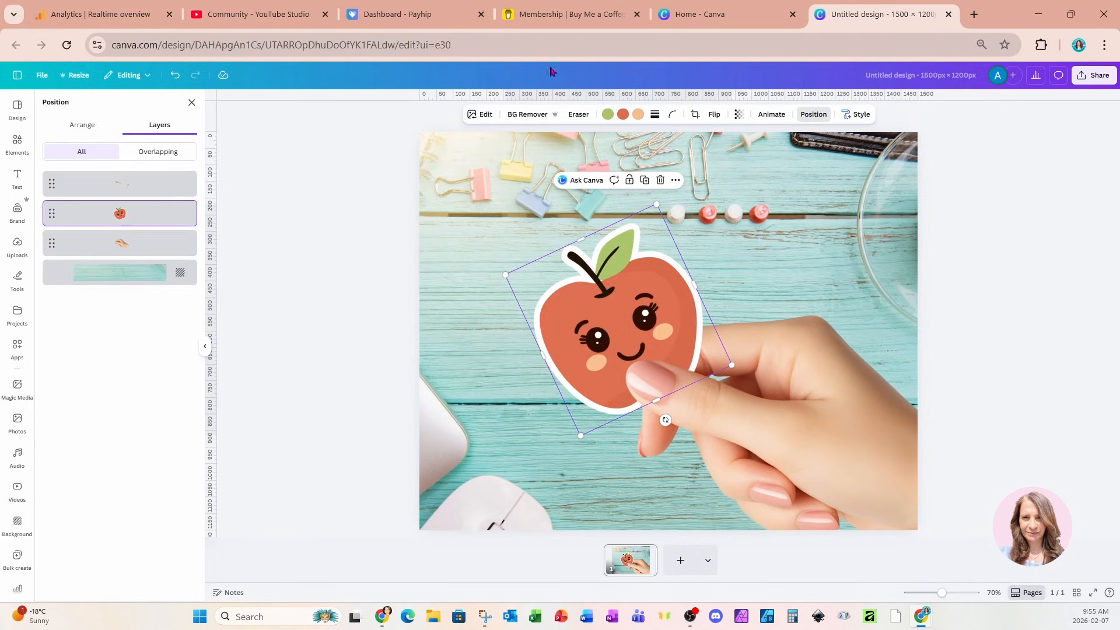
click(129, 186)
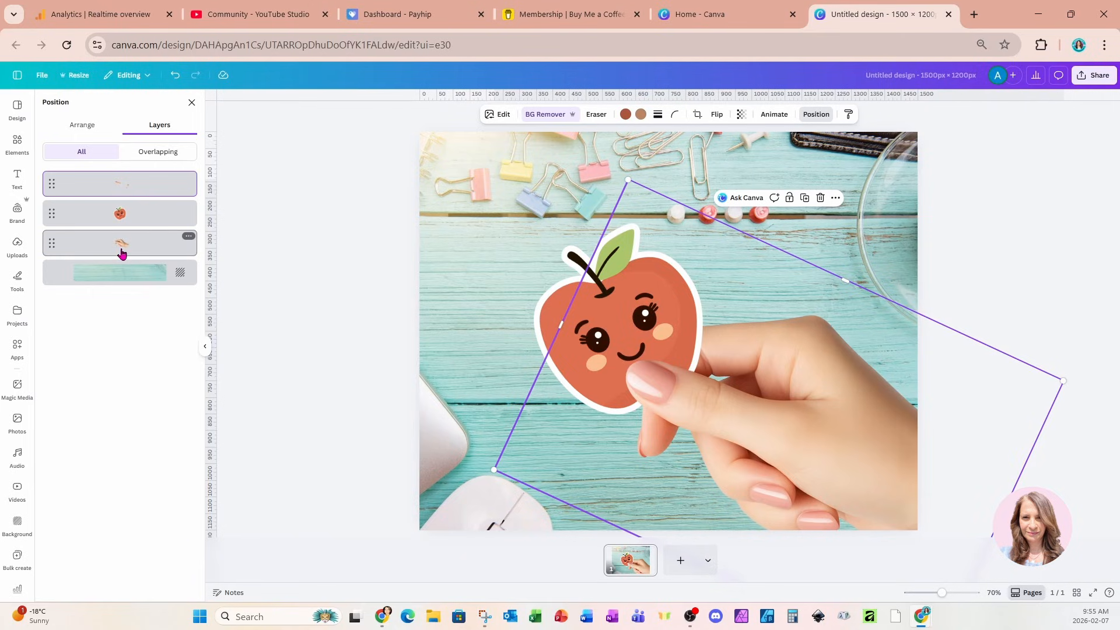
click(465, 204)
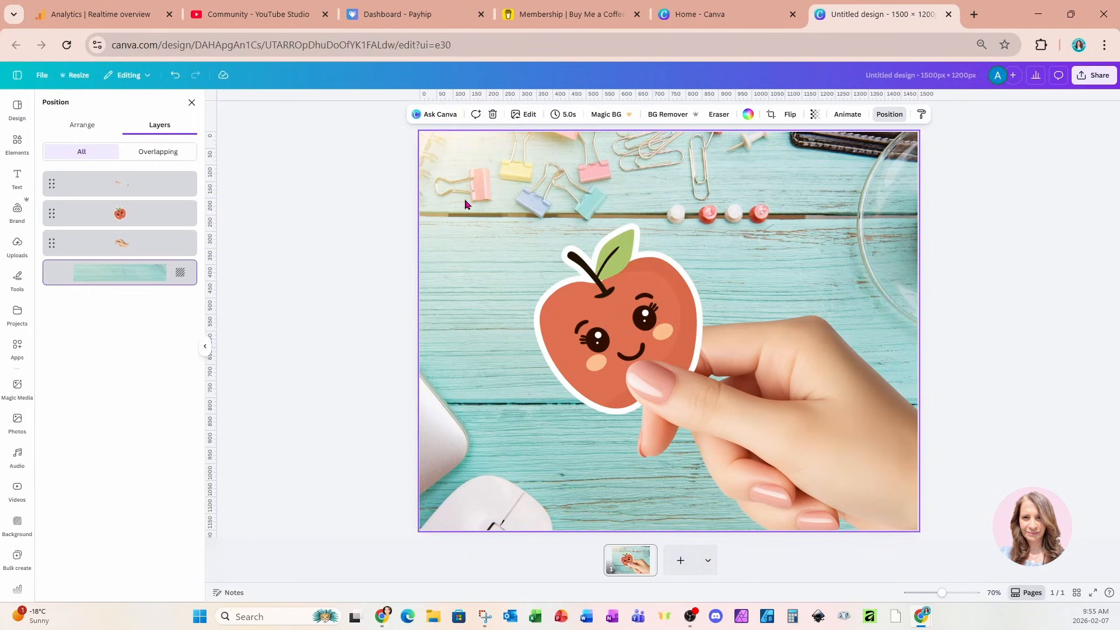